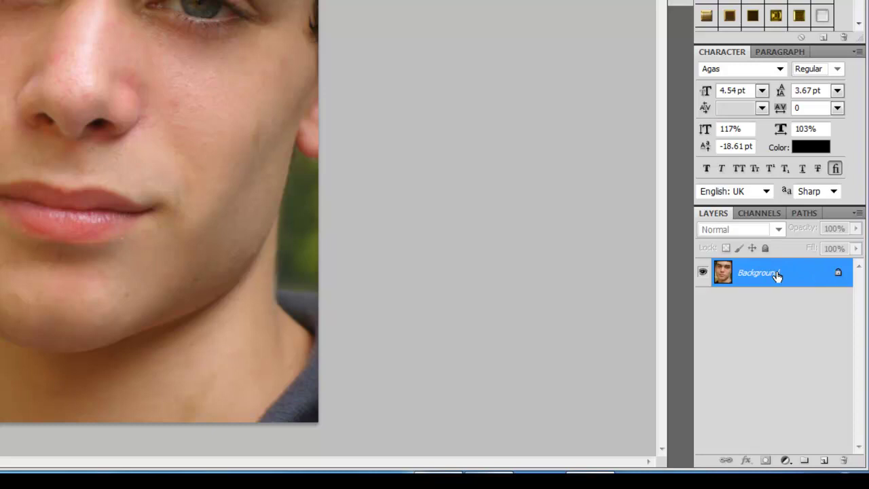
Duplicate the Background layer three times and rename the bottom copy טישטוש.
left_click_drag(777, 275, 777, 272)
key("ctrl+j")
key("ctrl+j")
key("ctrl+j")
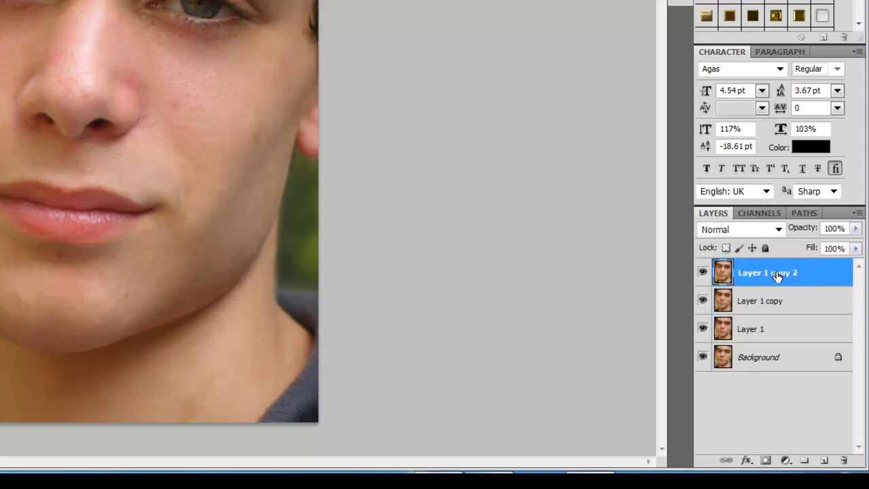
left_click(747, 335)
double_click(759, 331)
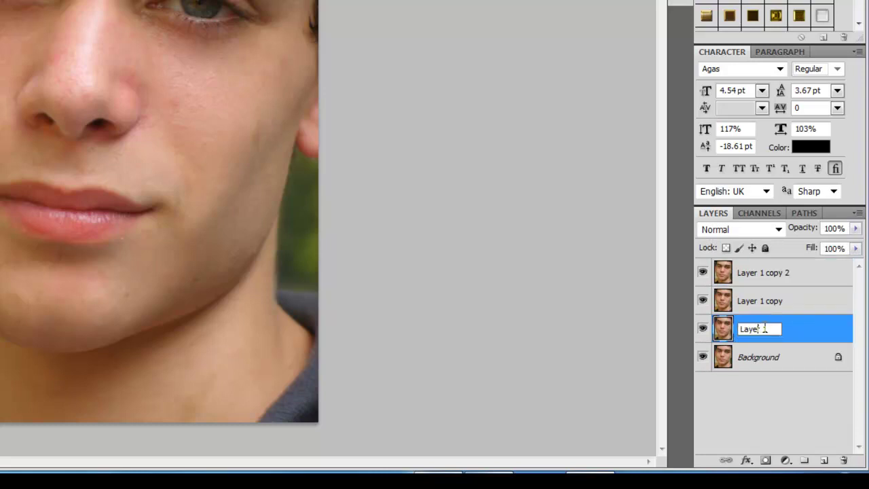
left_click_drag(770, 329, 727, 332)
key("BackSpace")
type("שטוש")
Rename the middle copy פרטים and the top copy מסכה.
double_click(765, 301)
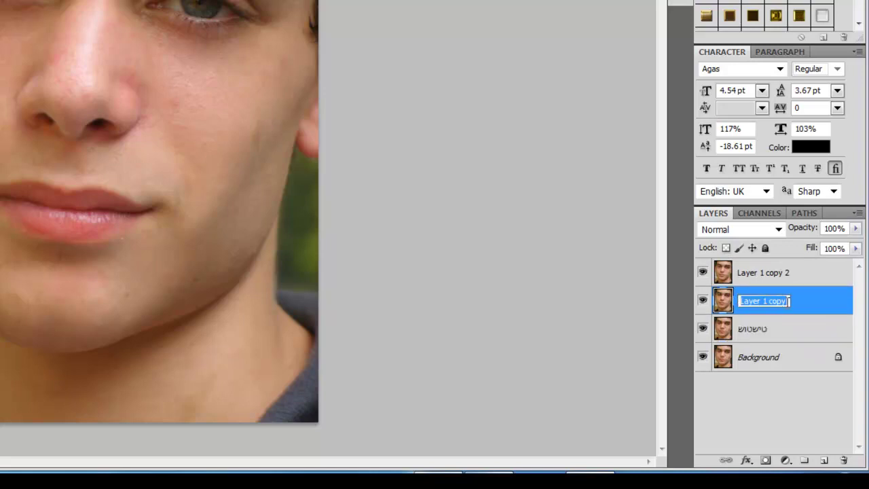
type("פ")
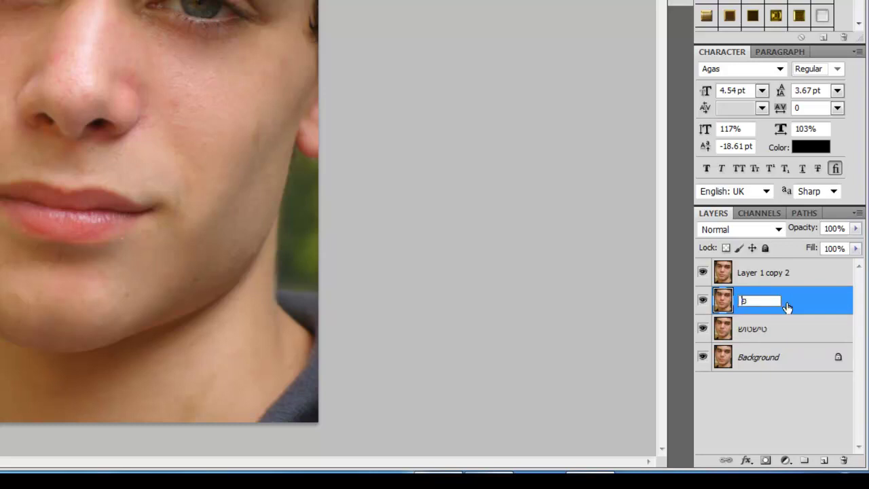
type("רטי")
type("ם")
left_click(789, 274)
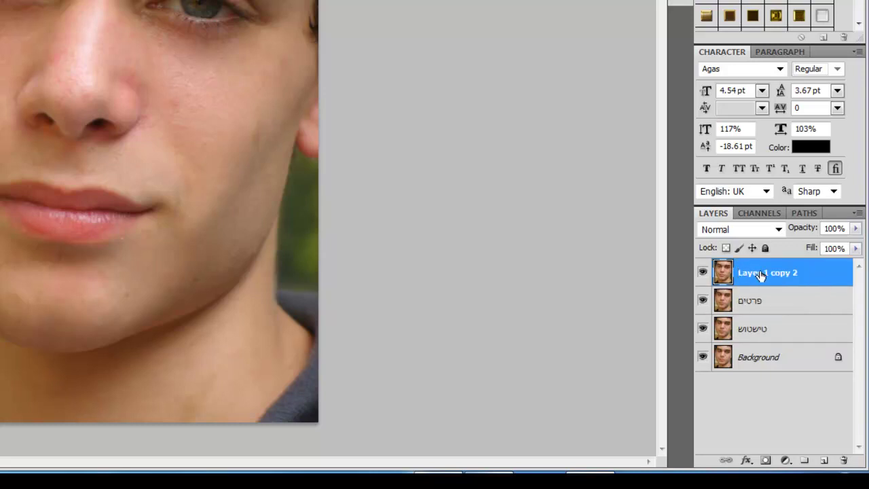
double_click(765, 273)
type("מסכה")
left_click(783, 301)
Apply a Gaussian Blur with a 12-pixel radius to the טישטוש layer.
left_click(775, 335)
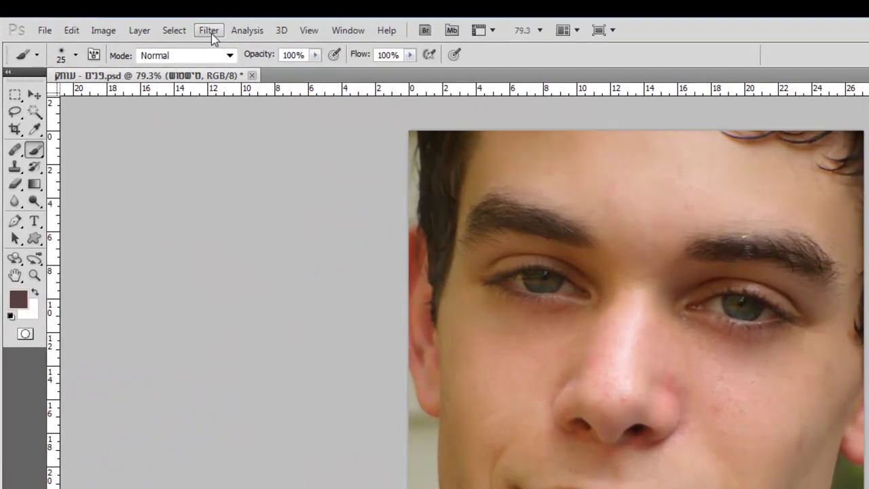
left_click(210, 32)
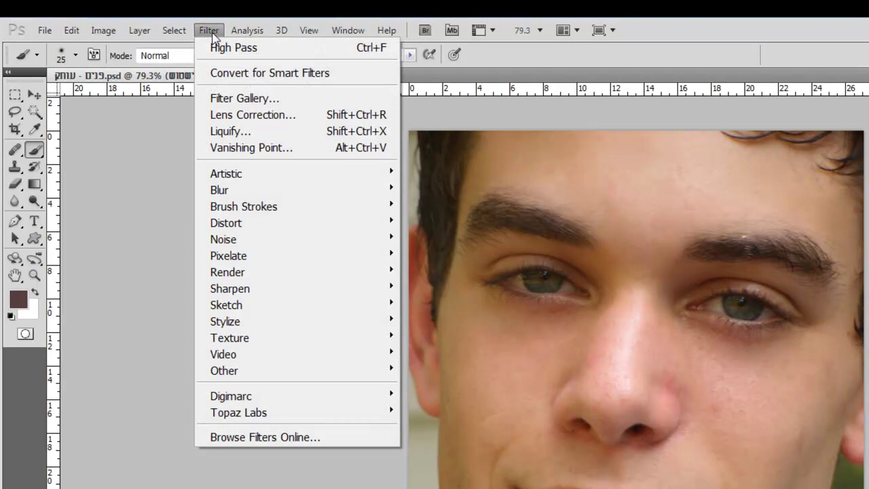
mouse_move(204, 154)
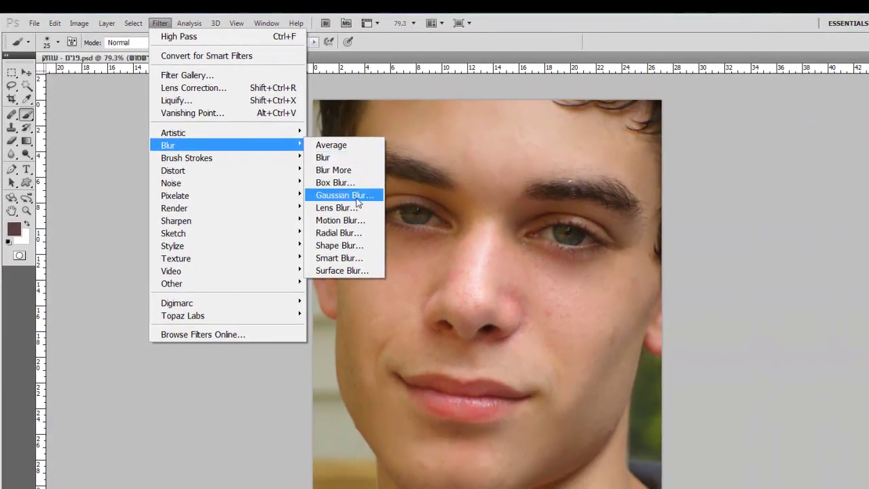
left_click(357, 200)
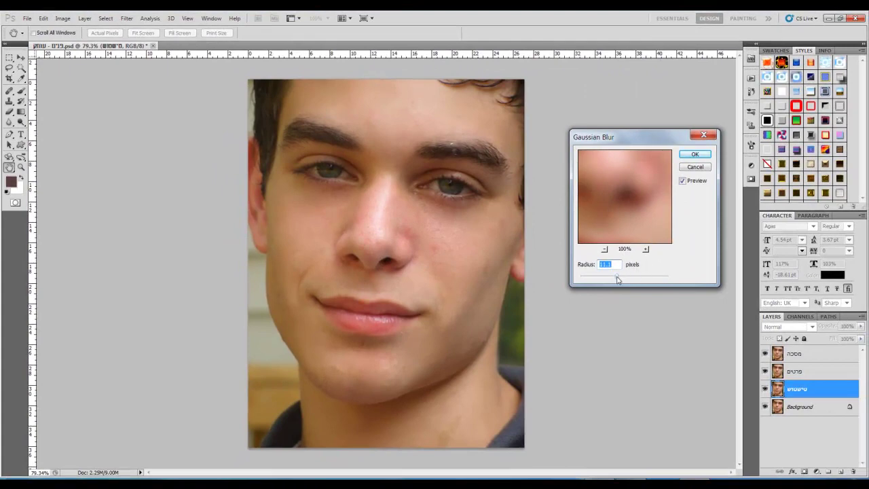
left_click_drag(617, 279, 620, 280)
left_click(696, 156)
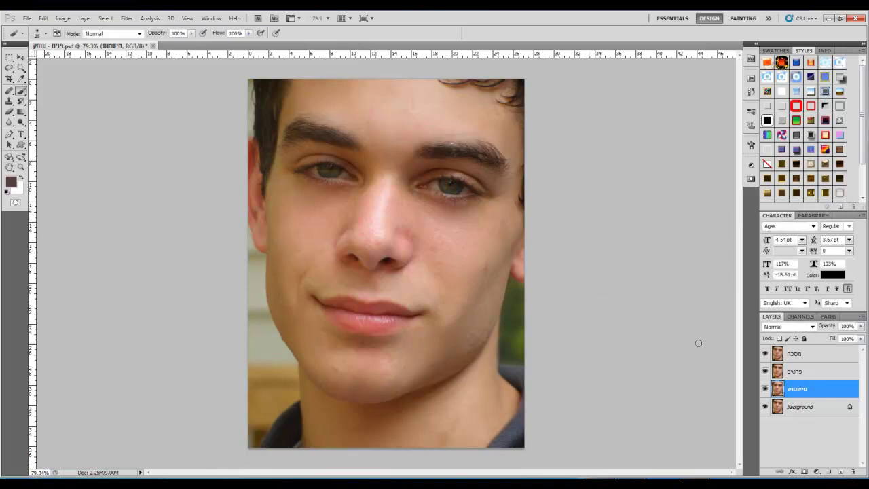
Hide and reshow the top two layers to check the blur.
left_click(802, 354)
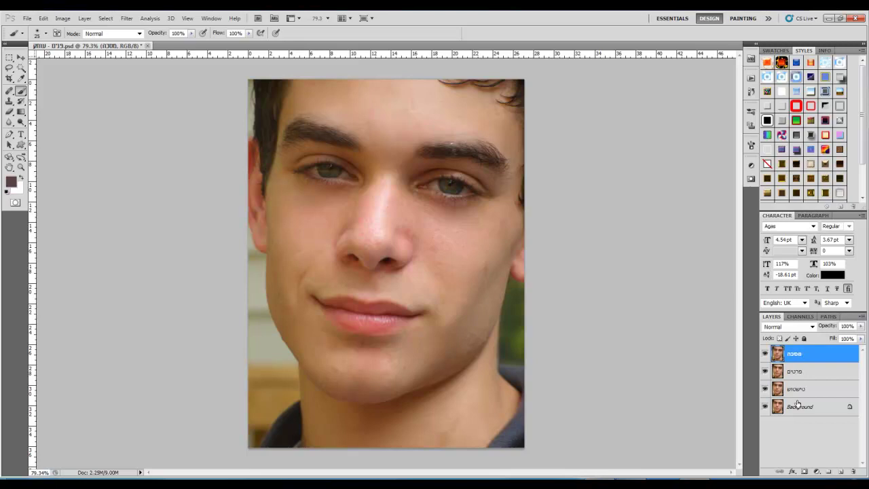
left_click(805, 391)
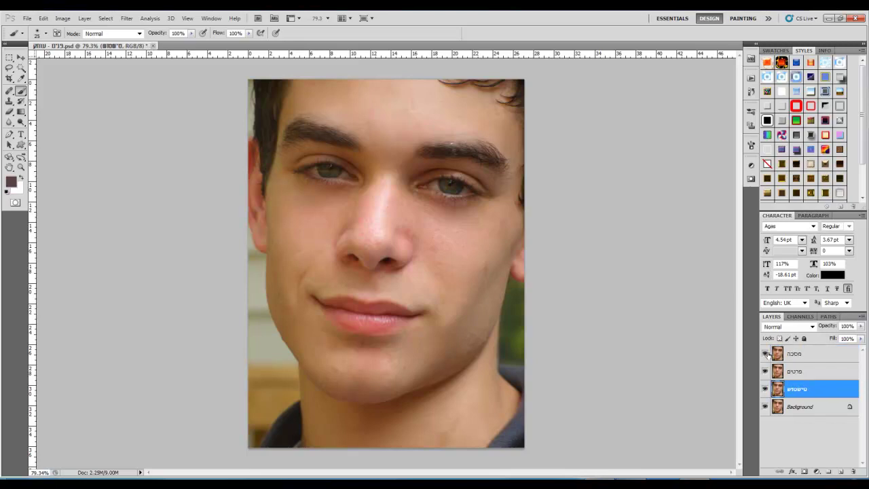
left_click_drag(766, 354, 766, 372)
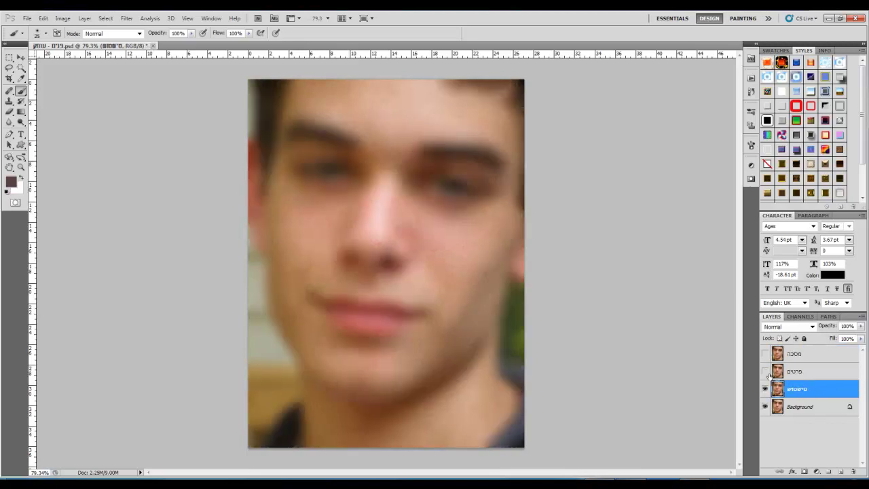
left_click(765, 371)
left_click(766, 354)
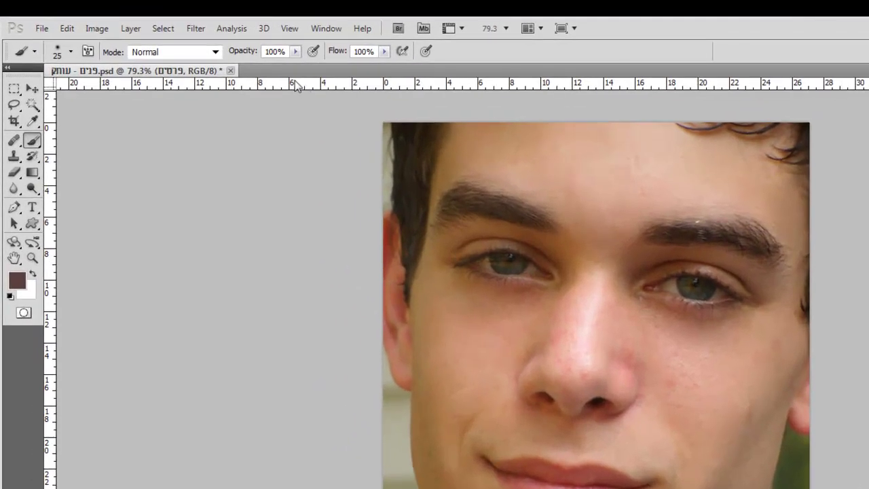
Start a High Pass filter on פרטים and inspect the preview around the eyes and nose.
left_click(194, 30)
mouse_move(211, 347)
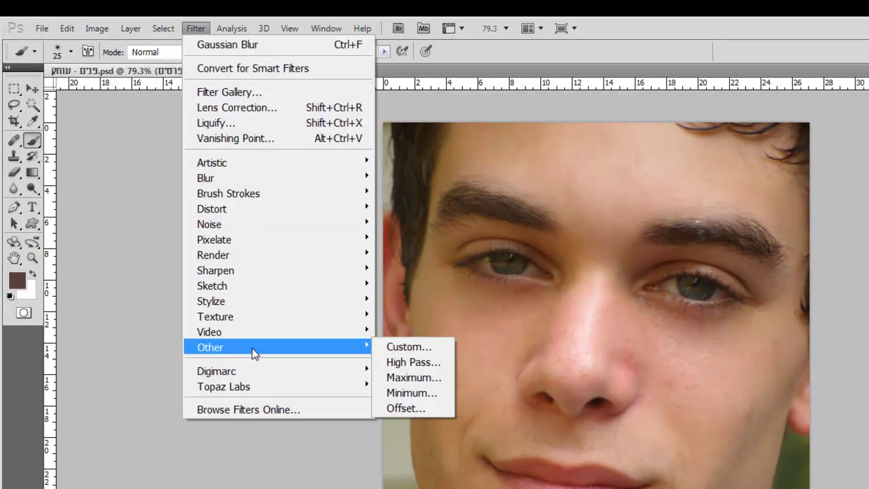
left_click(426, 372)
left_click_drag(201, 202, 371, 218)
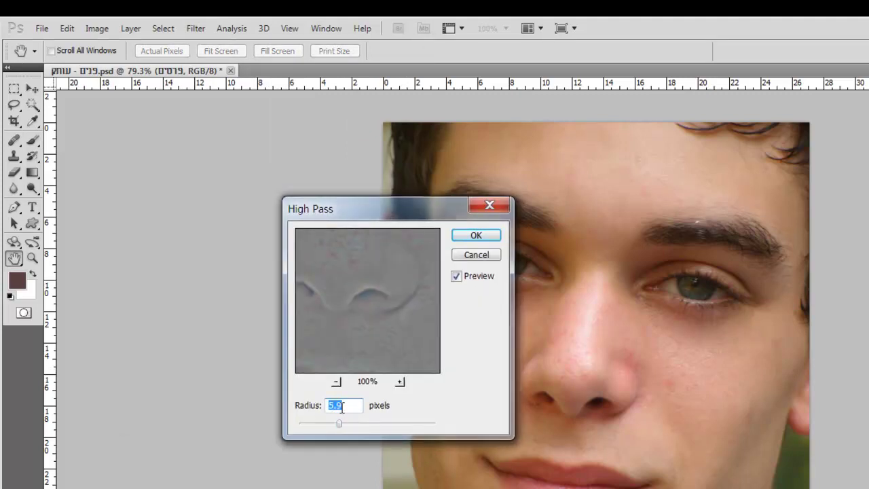
type("6")
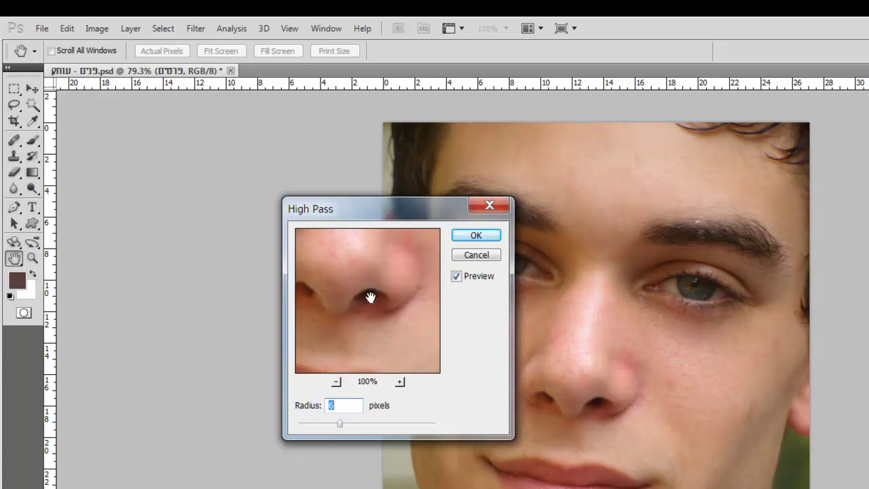
mouse_move(340, 278)
left_mouse_down()
mouse_move(342, 315)
mouse_move(402, 309)
mouse_move(359, 344)
mouse_move(335, 344)
left_mouse_up()
left_click_drag(392, 277, 413, 307)
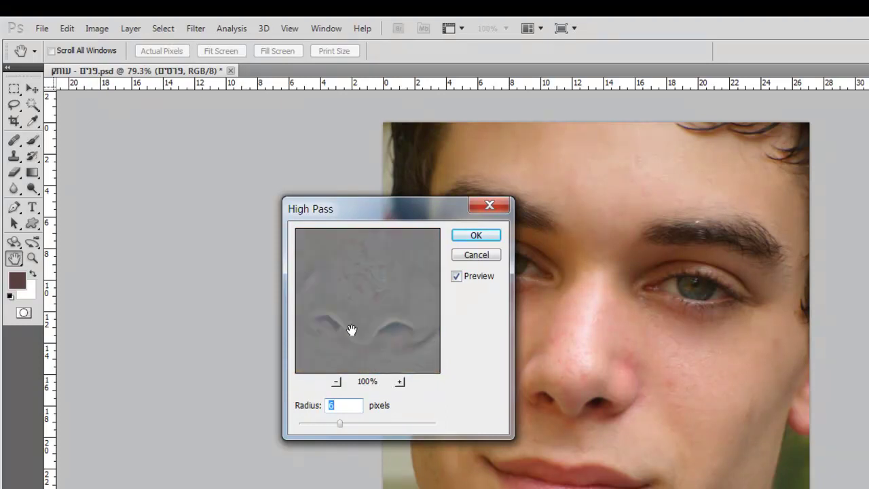
mouse_move(351, 333)
left_mouse_down()
mouse_move(409, 303)
mouse_move(359, 305)
mouse_move(330, 328)
mouse_move(358, 305)
mouse_move(351, 334)
left_mouse_up()
mouse_move(380, 285)
left_mouse_down()
mouse_move(330, 342)
mouse_move(359, 317)
mouse_move(335, 352)
left_mouse_up()
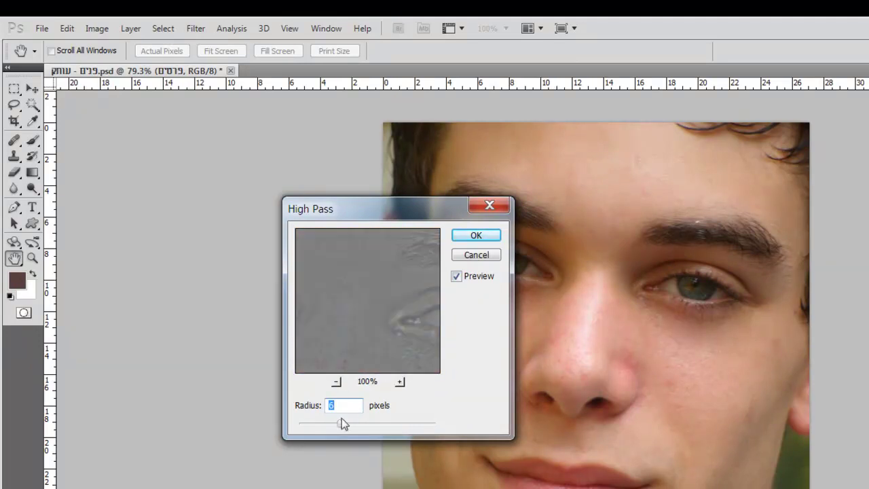
Settle the High Pass radius at 6.1 pixels, comparing skin detail in the preview.
left_click_drag(341, 423, 442, 427)
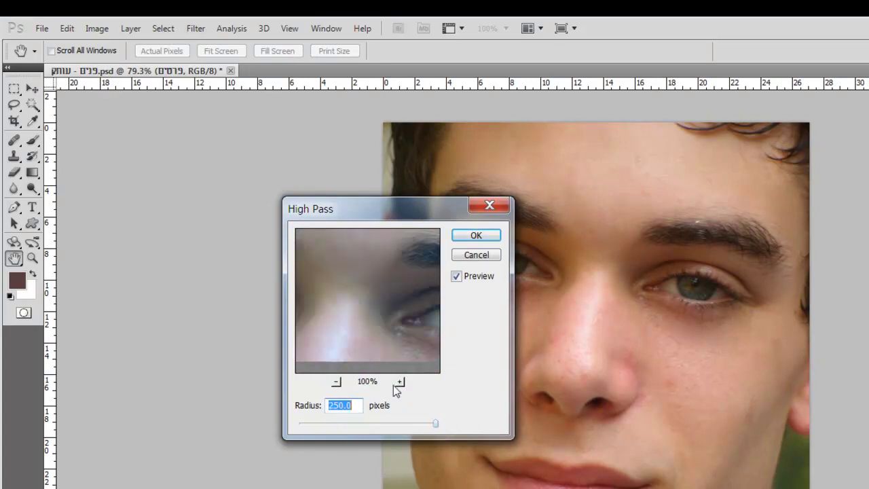
mouse_move(437, 426)
left_mouse_down()
mouse_move(333, 424)
mouse_move(343, 426)
left_mouse_up()
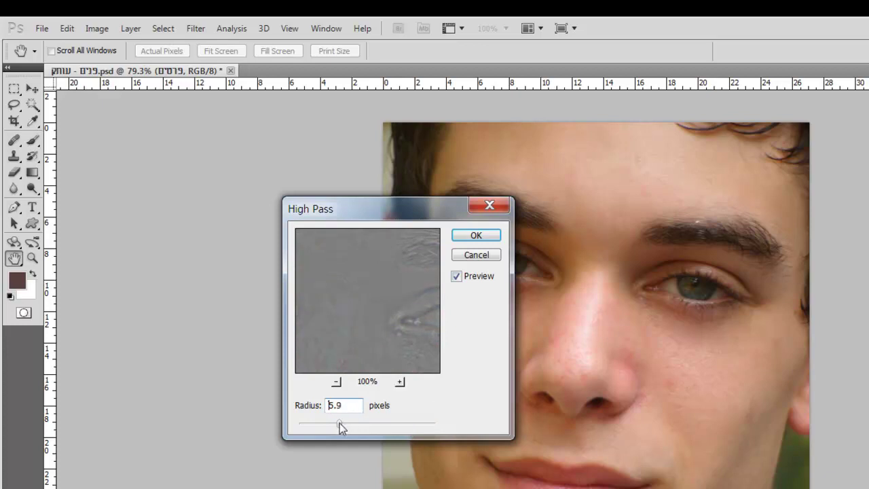
left_click_drag(340, 423, 340, 423)
left_click_drag(387, 321, 361, 229)
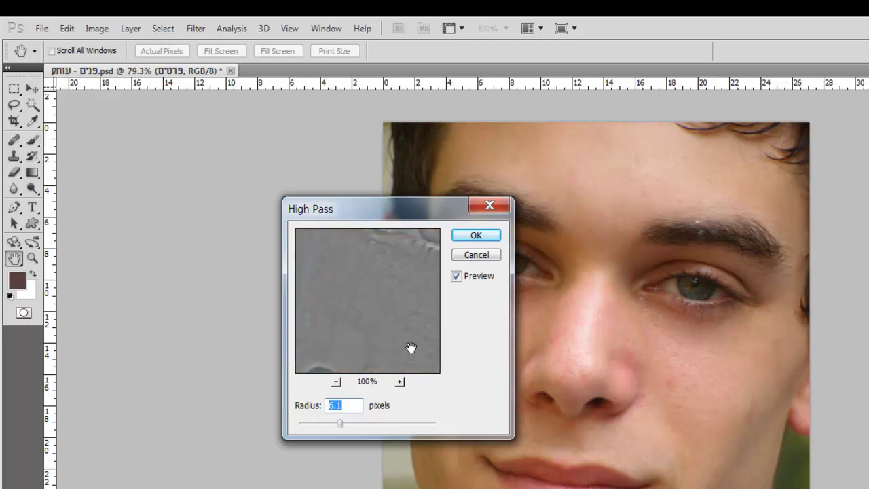
mouse_move(412, 349)
left_mouse_down()
mouse_move(345, 262)
mouse_move(361, 320)
mouse_move(339, 334)
left_mouse_up()
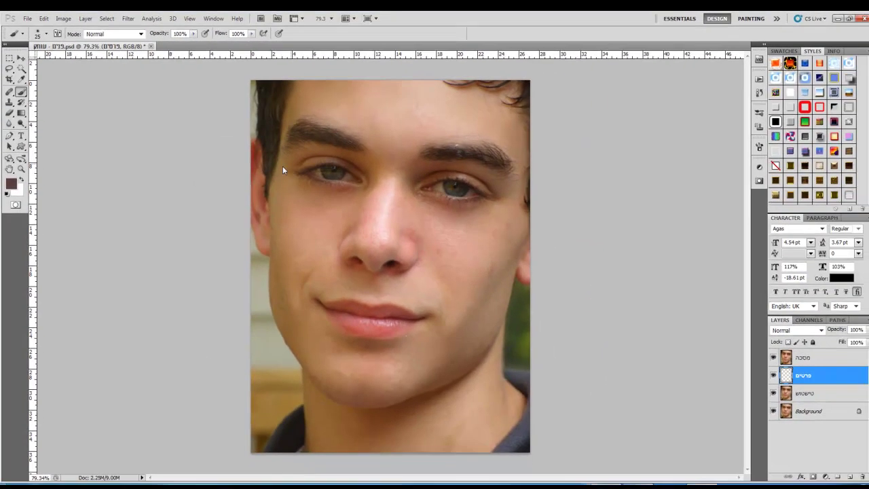
Add a white layer mask to מסכה and hide the grey פרטים layer.
left_click(797, 356)
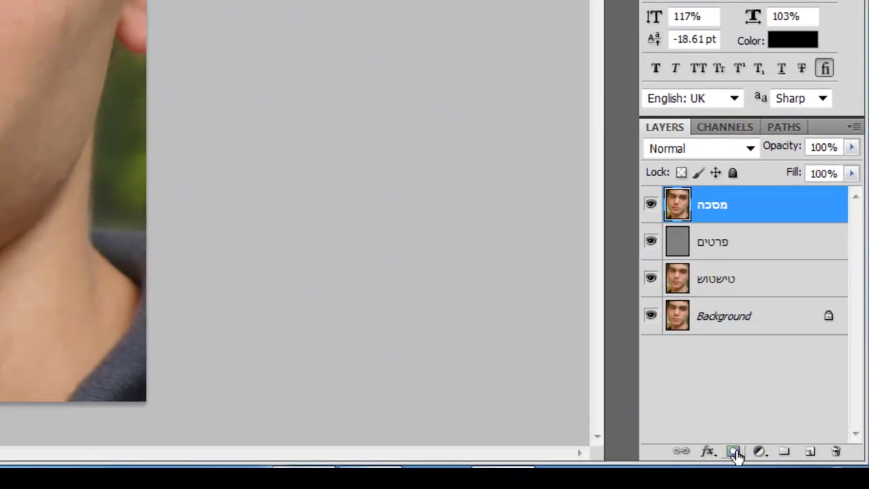
left_click(735, 453)
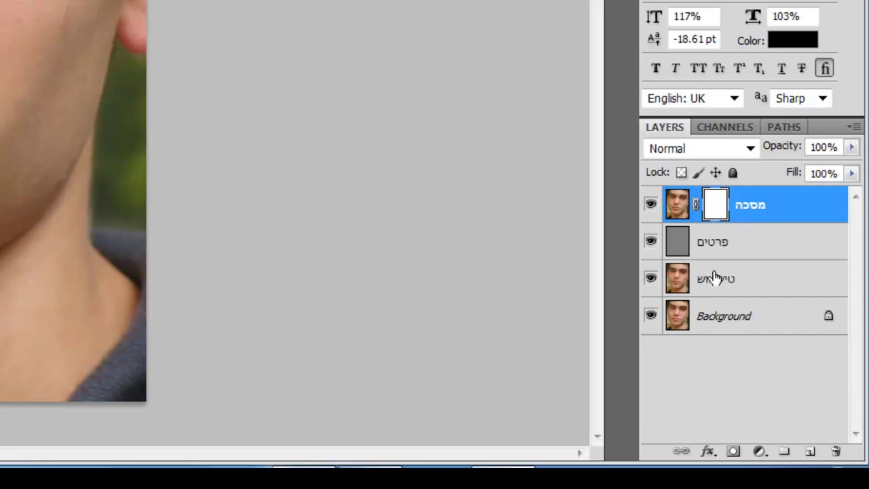
left_click(650, 242)
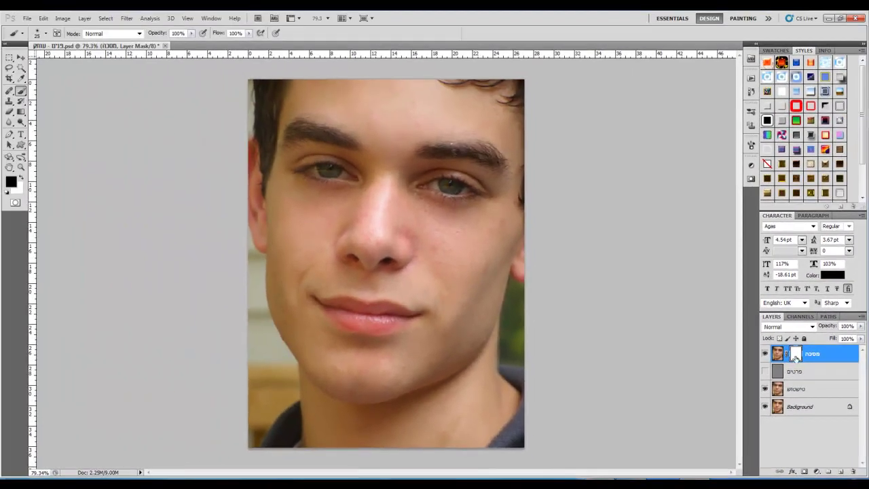
right_click(21, 92)
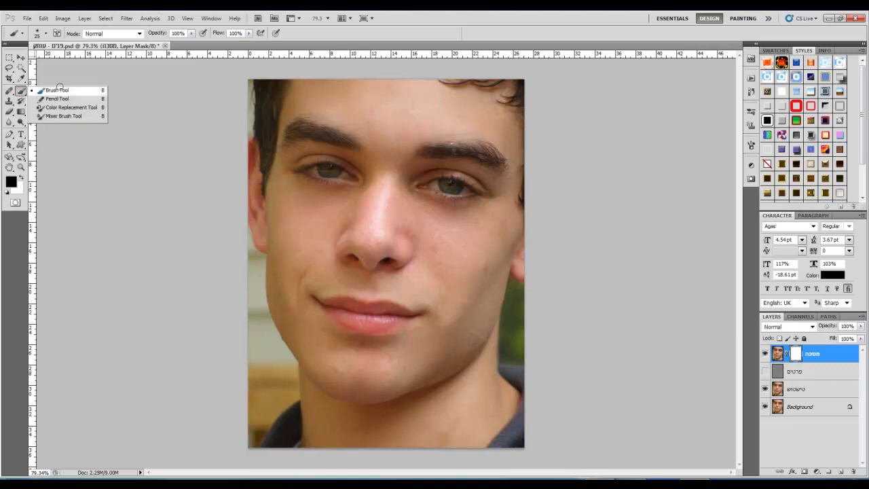
Choose the standard brush at size 100 and paint black over the cheek.
left_click(59, 89)
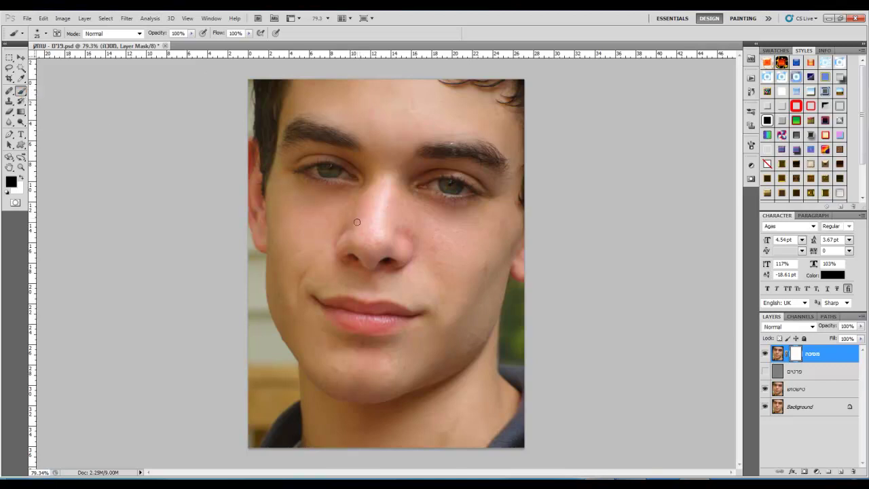
key("bracketright")
key("bracketright")
key("bracketright")
key("bracketright")
key("bracketright")
key("bracketright")
key("bracketright")
key("bracketright")
key("bracketright")
key("bracketright")
key("bracketleft")
key("bracketleft")
key("bracketleft")
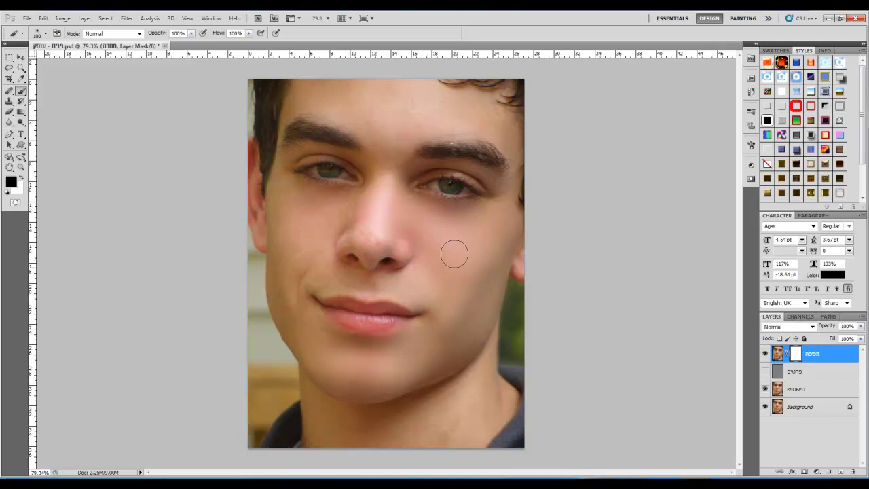
left_click_drag(456, 252, 446, 268)
Shrink the brush to 80 and paint smoothing down the cheek, along the nose and up to the brows.
key("bracketleft")
key("bracketleft")
key("bracketleft")
key("bracketleft")
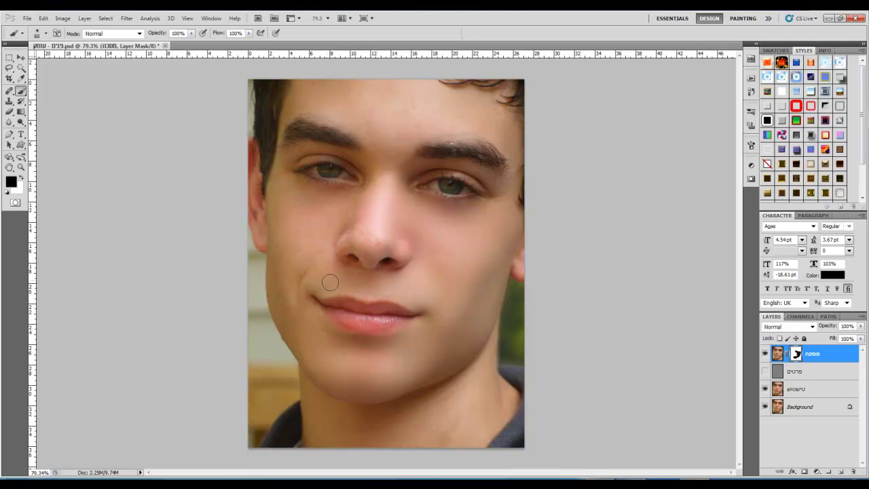
mouse_move(305, 284)
left_mouse_down()
mouse_move(321, 336)
mouse_move(371, 354)
mouse_move(427, 324)
mouse_move(343, 348)
mouse_move(319, 330)
mouse_move(298, 345)
mouse_move(315, 367)
left_mouse_up()
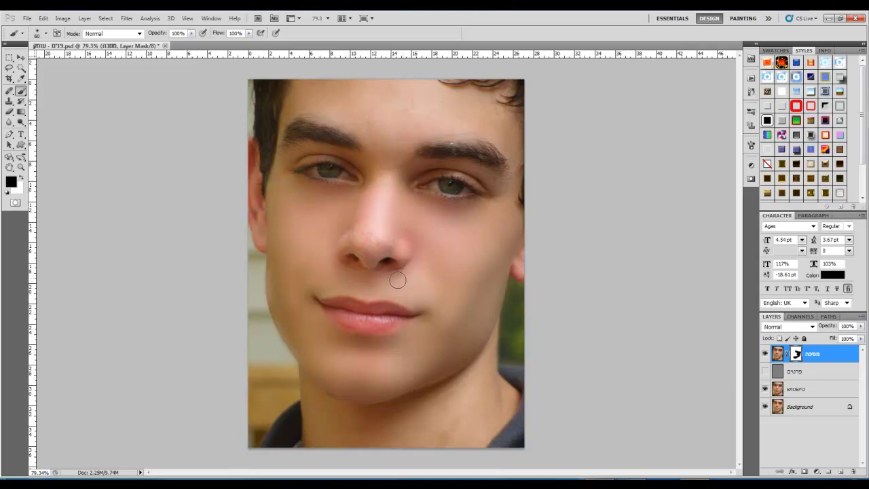
left_click_drag(421, 260, 381, 245)
left_click_drag(379, 222, 379, 178)
Paint white on the mask along the left jawline to restore crisp edges.
key("ctrl+minus")
key("ctrl+minus")
key("ctrl+minus")
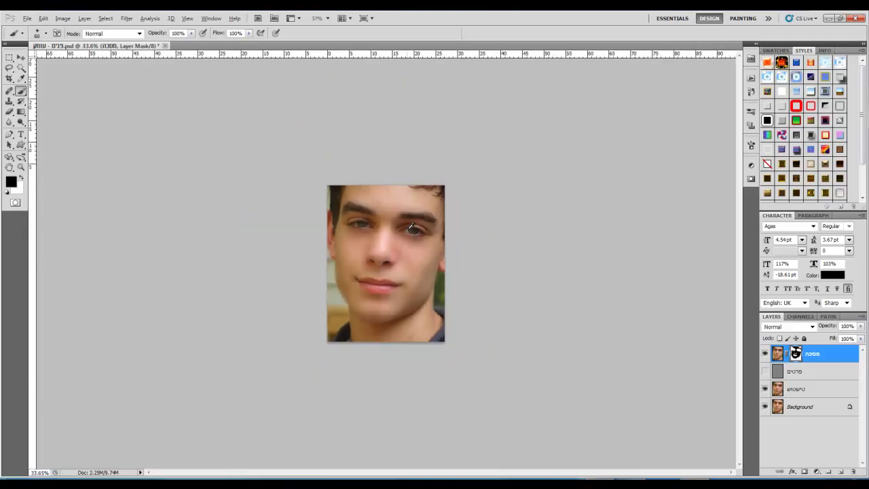
key("ctrl+minus")
key("ctrl+minus")
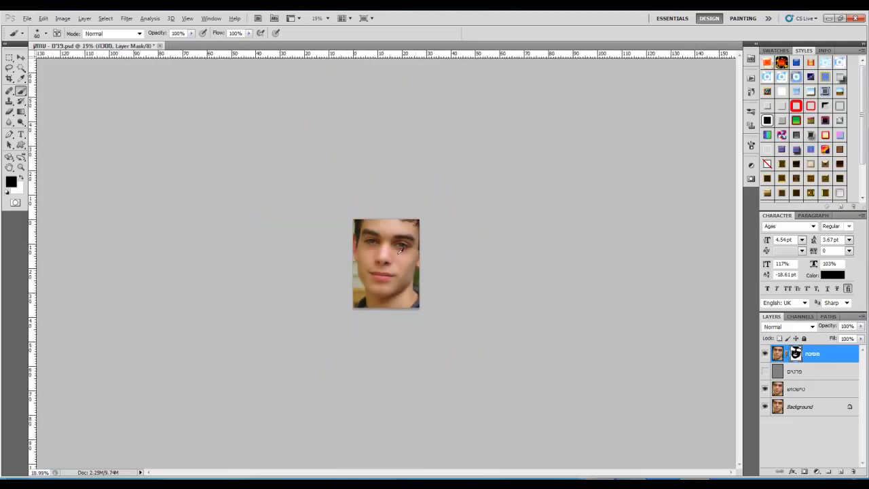
key("ctrl+plus")
key("ctrl+plus")
key("ctrl+plus")
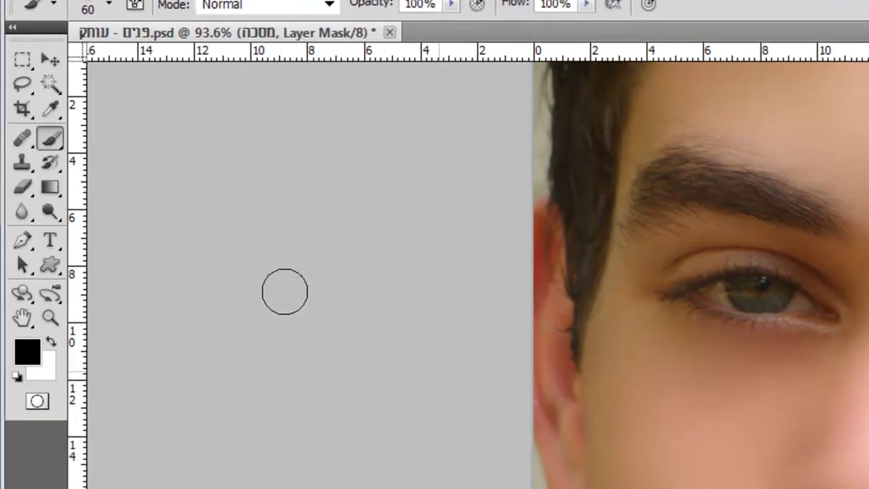
left_click(54, 349)
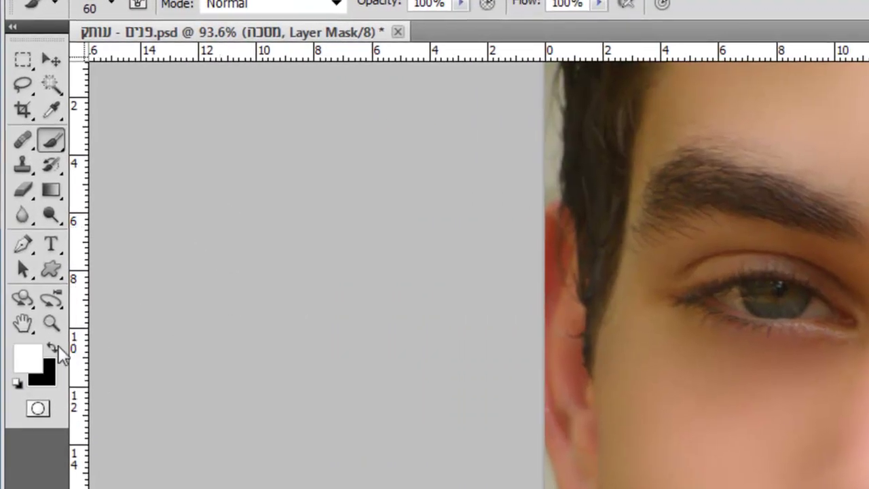
left_click(52, 348)
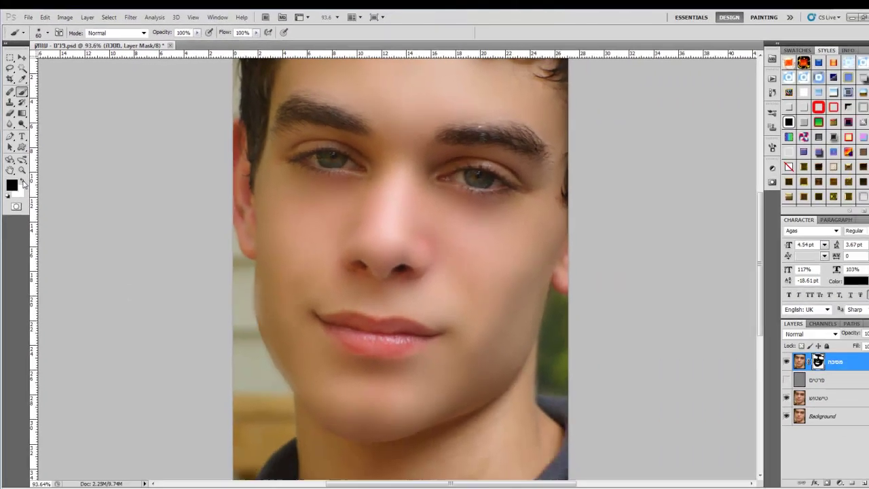
left_click(21, 178)
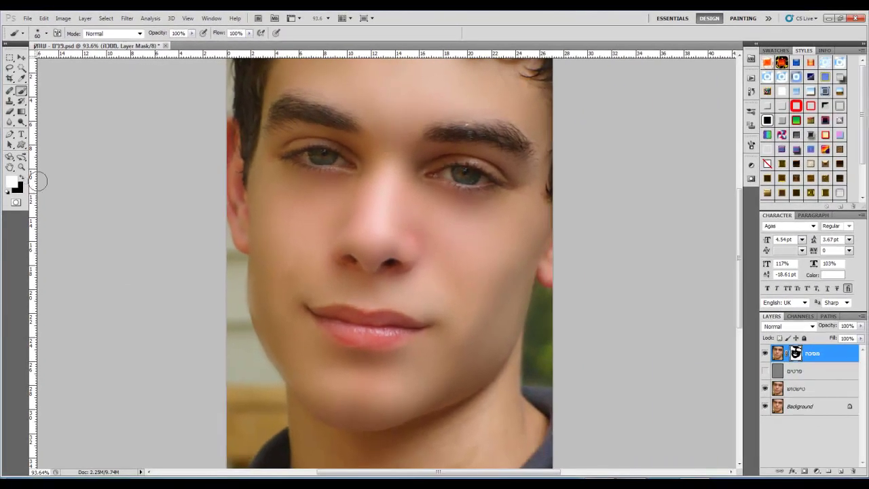
scroll(254, 218, "up", 1)
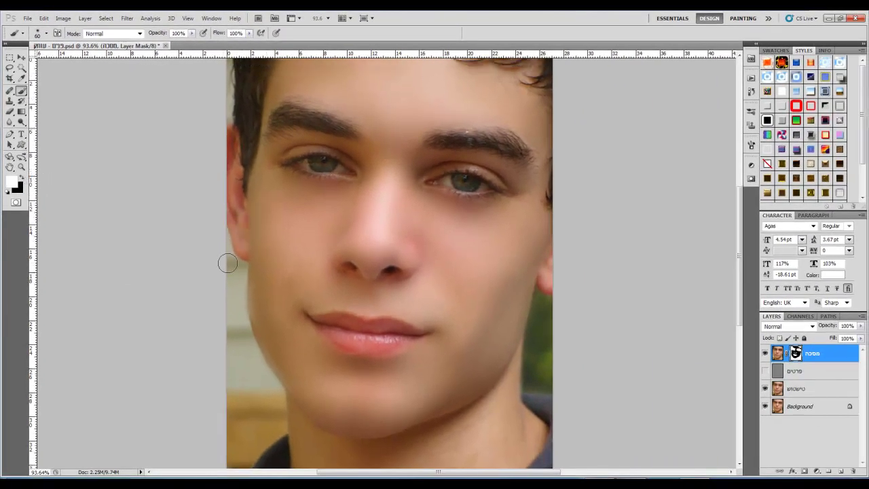
mouse_move(228, 263)
left_mouse_down()
mouse_move(248, 359)
mouse_move(278, 398)
left_mouse_up()
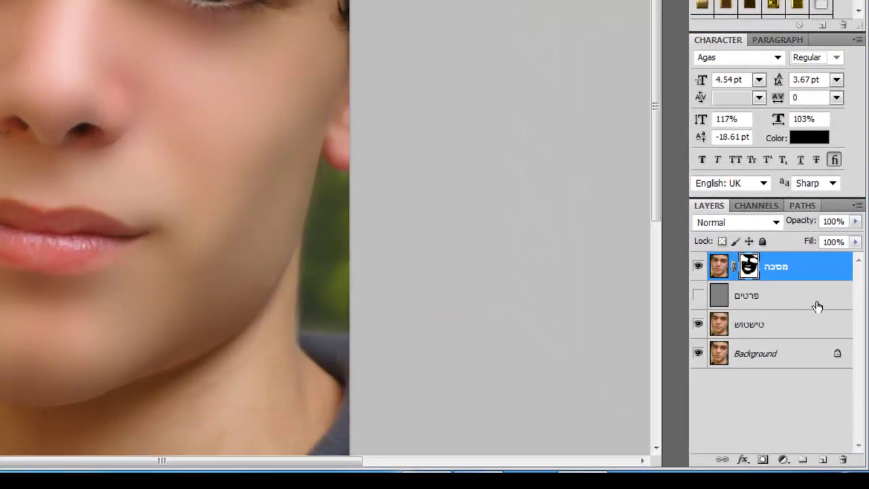
Show the פרטים detail layer and set its blend mode to Linear Light.
left_click(754, 298)
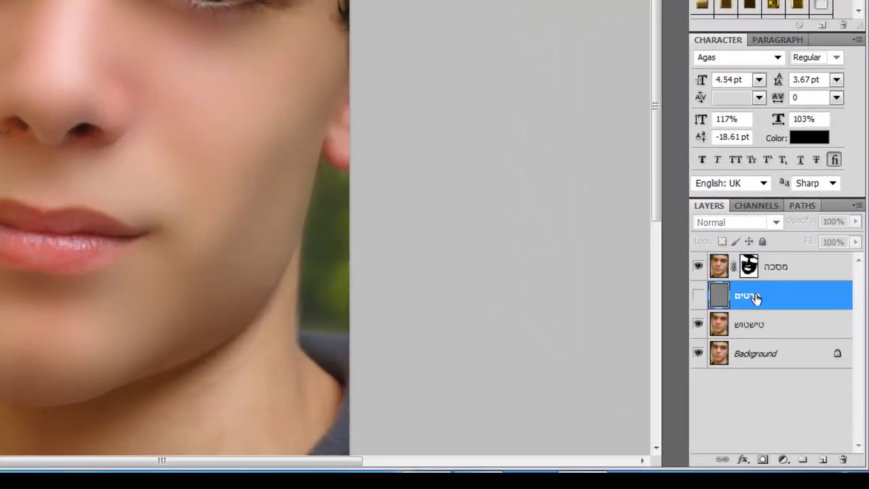
left_click(700, 297)
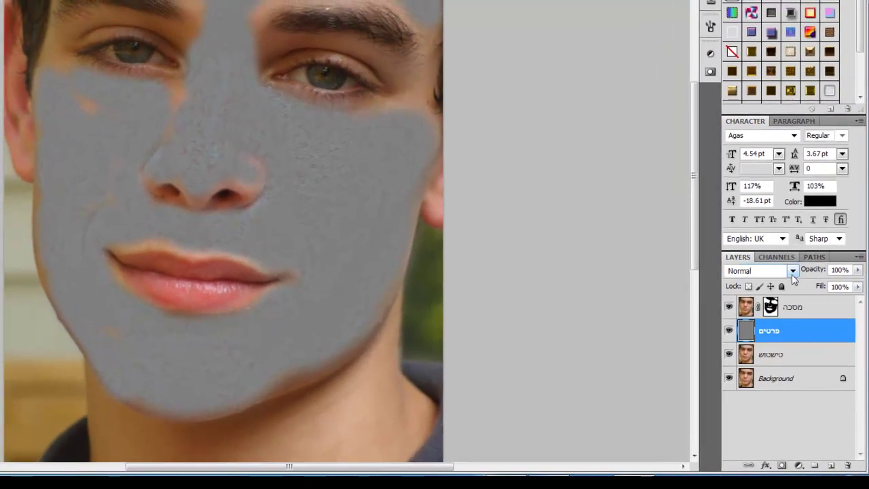
left_click(793, 271)
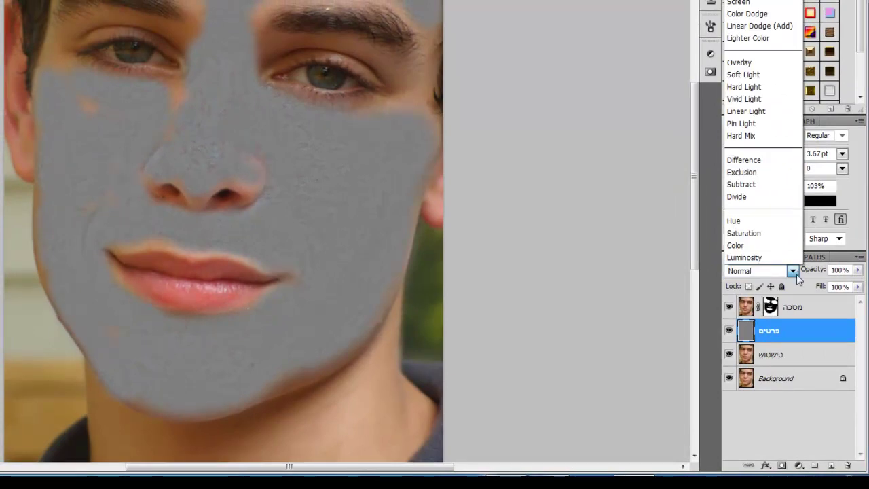
left_click(768, 112)
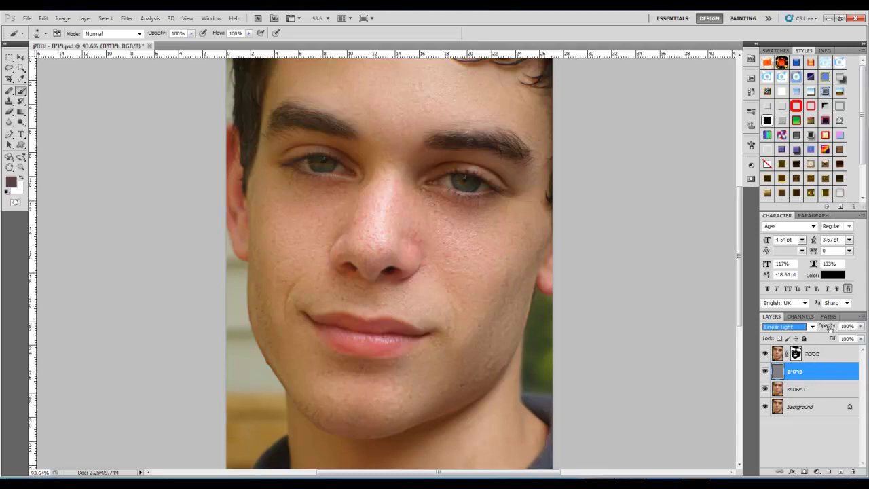
Scrub the פרטים layer opacity down to 0% and back up to 41%.
left_click_drag(830, 328, 229, 349)
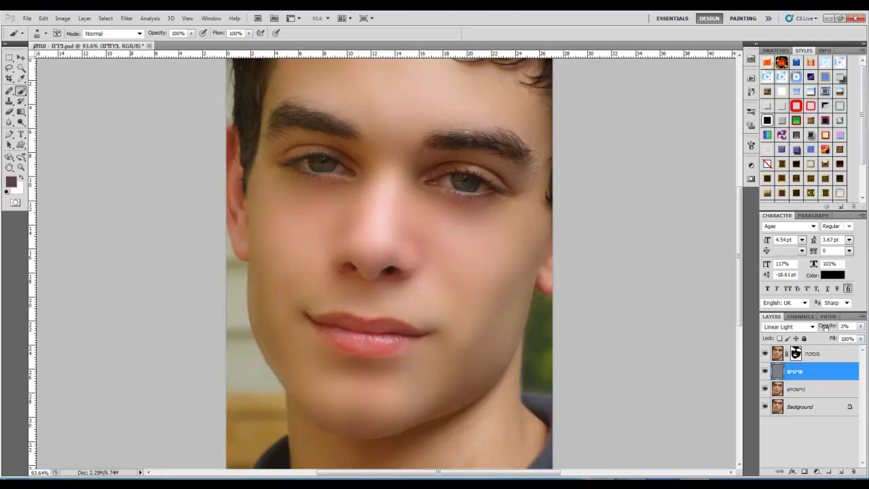
left_click_drag(828, 327, 829, 327)
left_click_drag(839, 325, 830, 329)
scroll(624, 236, "down", 2)
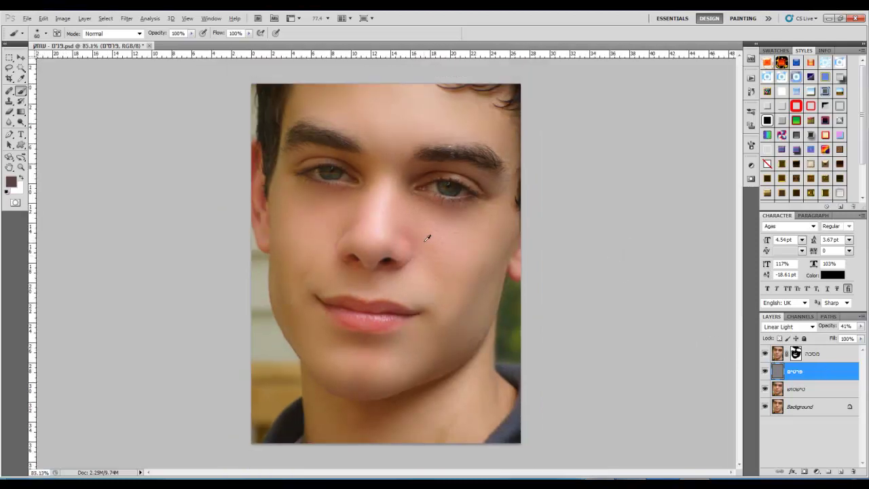
scroll(427, 235, "up", 3)
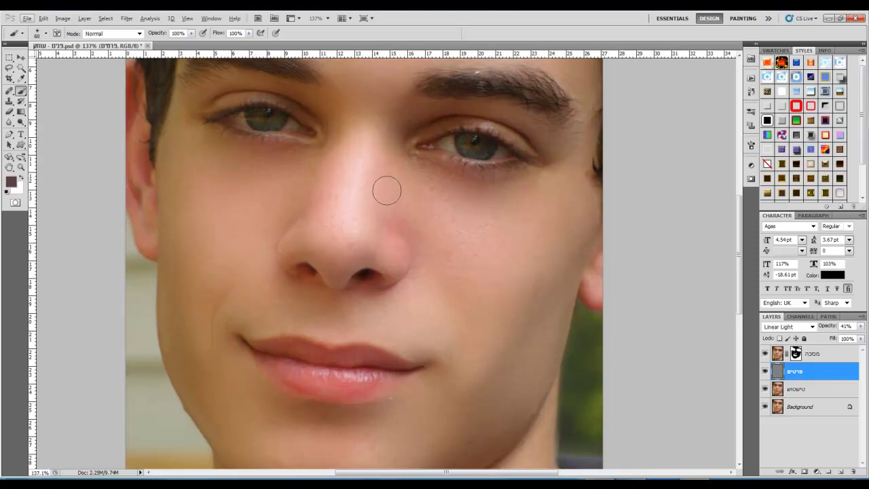
scroll(515, 246, "down", 1)
scroll(535, 194, "down", 1)
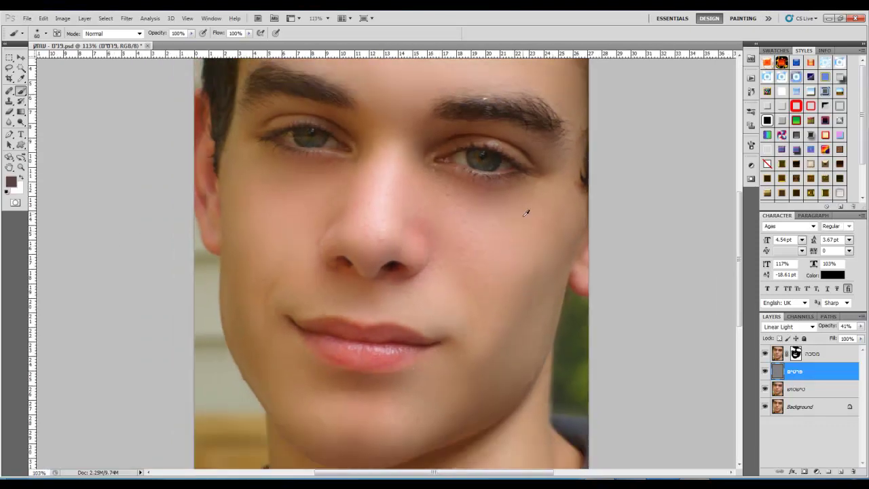
scroll(517, 190, "down", 1)
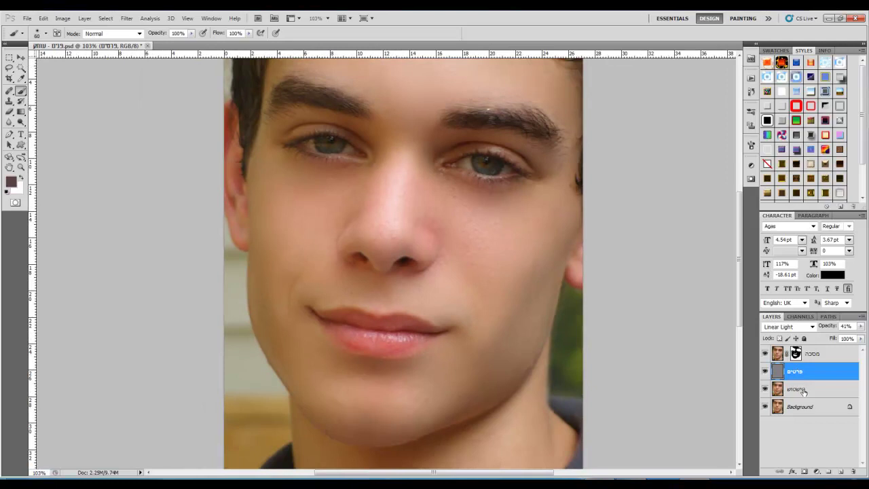
Select the טישטוש, פרטים and מסכה layers and merge them into one layer.
key("ctrl+alt+a")
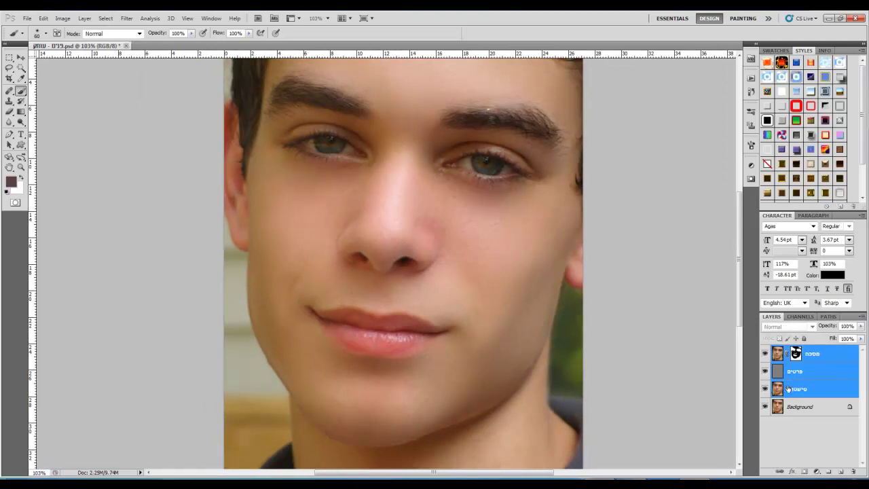
left_click(805, 389)
left_click(803, 373, "ctrl")
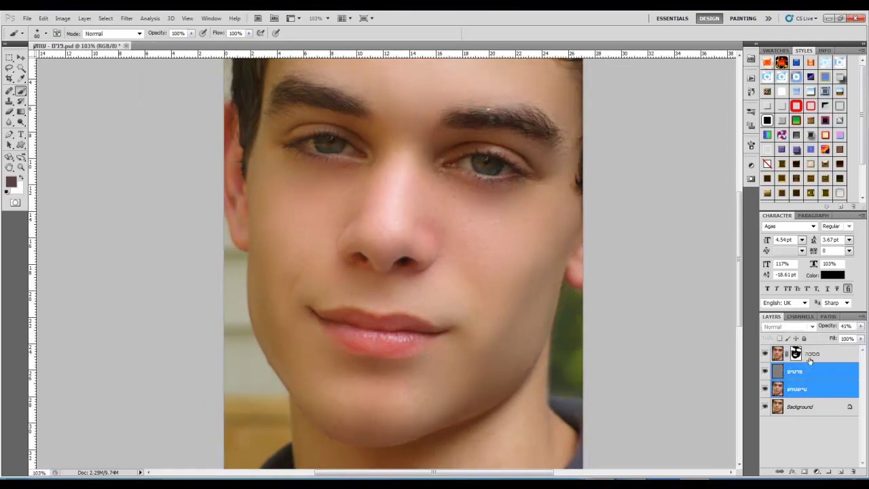
left_click(811, 354, "ctrl")
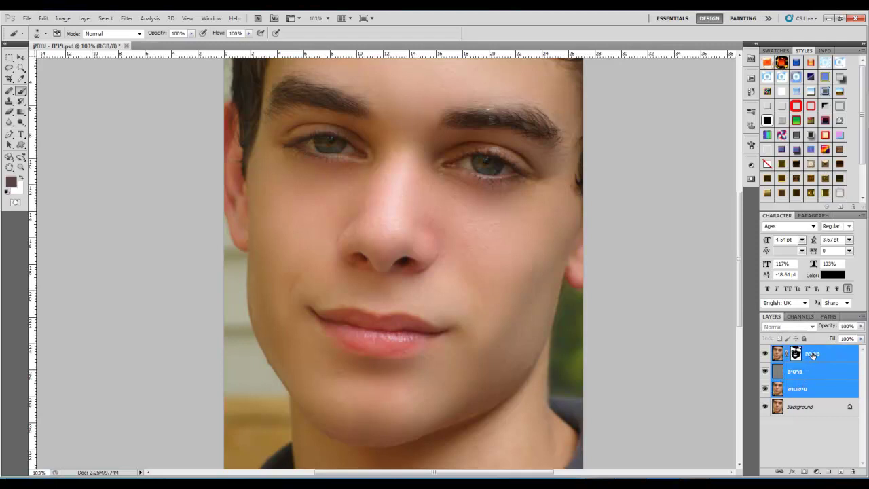
right_click(813, 354)
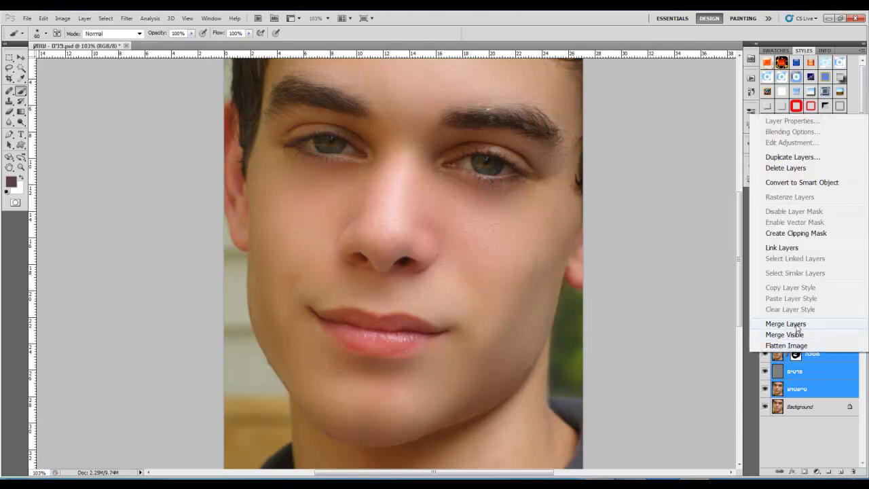
left_click(797, 326)
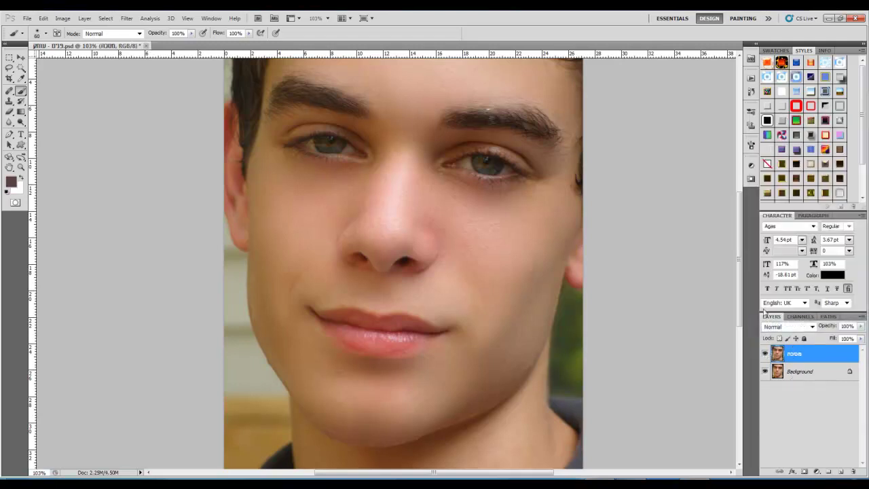
scroll(617, 284, "down", 1)
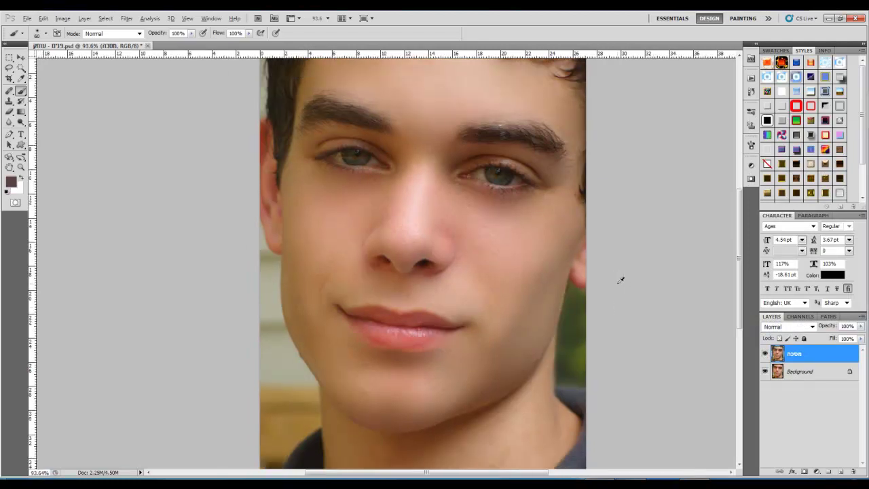
scroll(620, 281, "down", 1)
Toggle the merged מסכה layer off, on and off again to compare with the original.
key("alt")
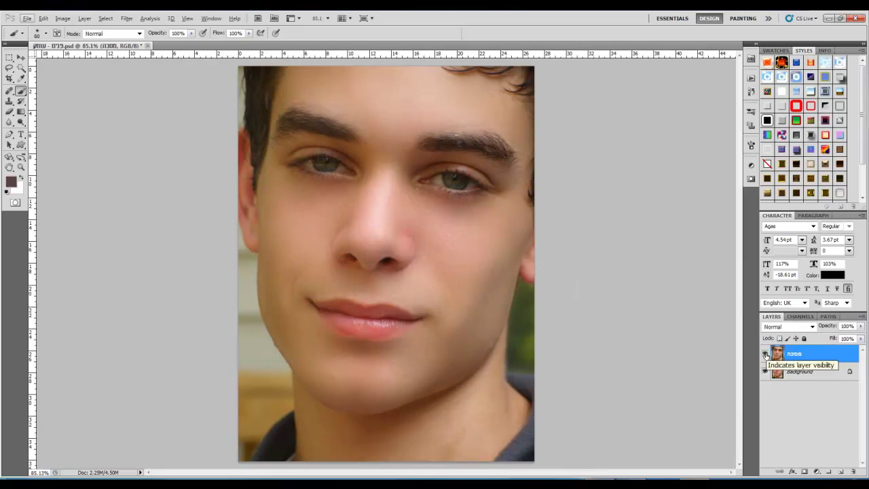
left_click(766, 354)
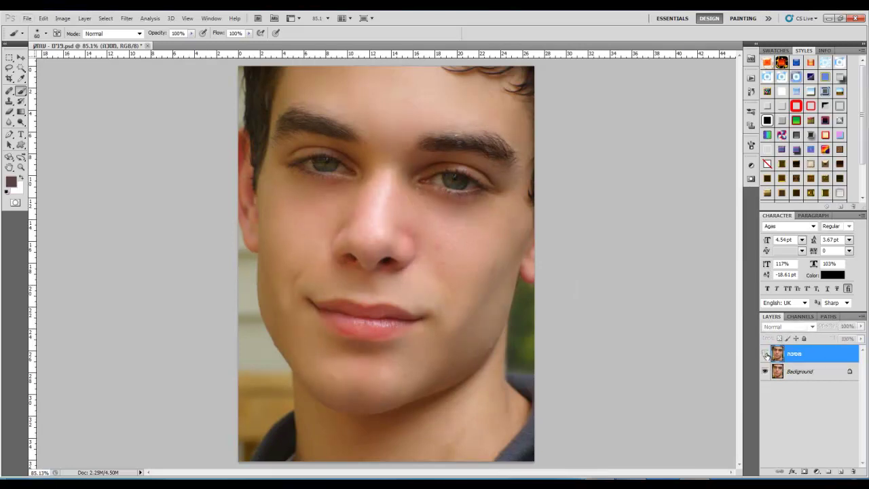
left_click(766, 354)
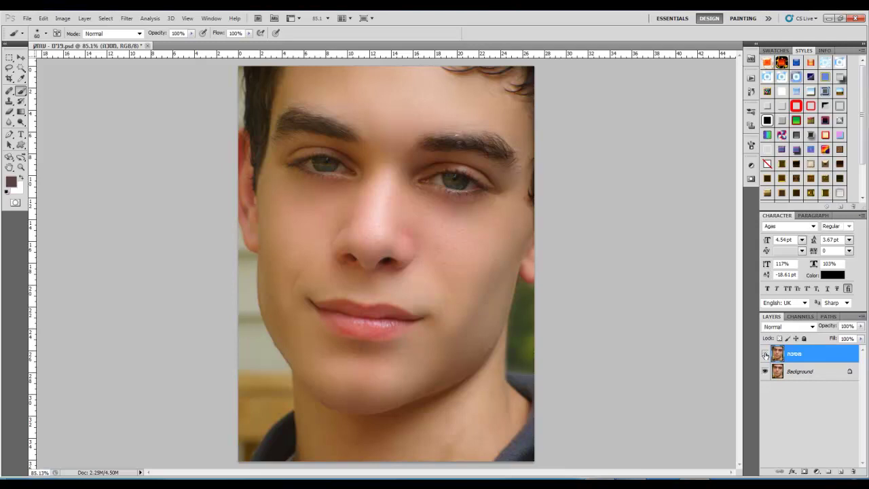
left_click(765, 355)
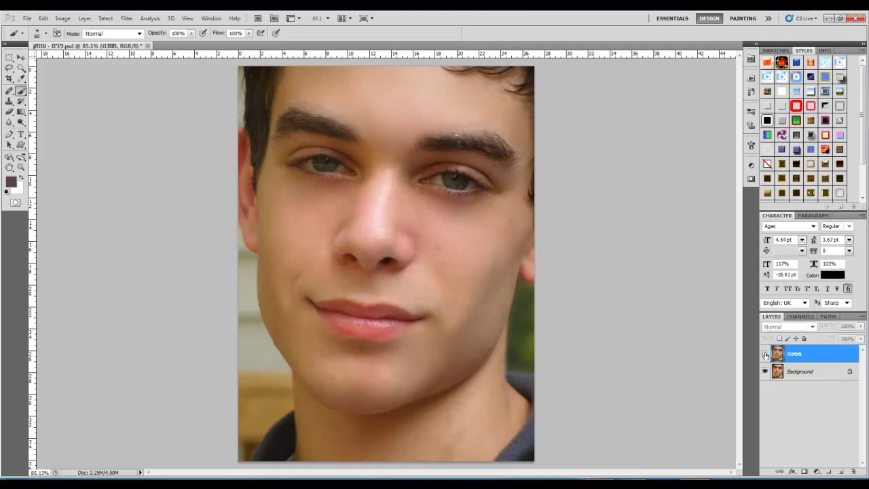